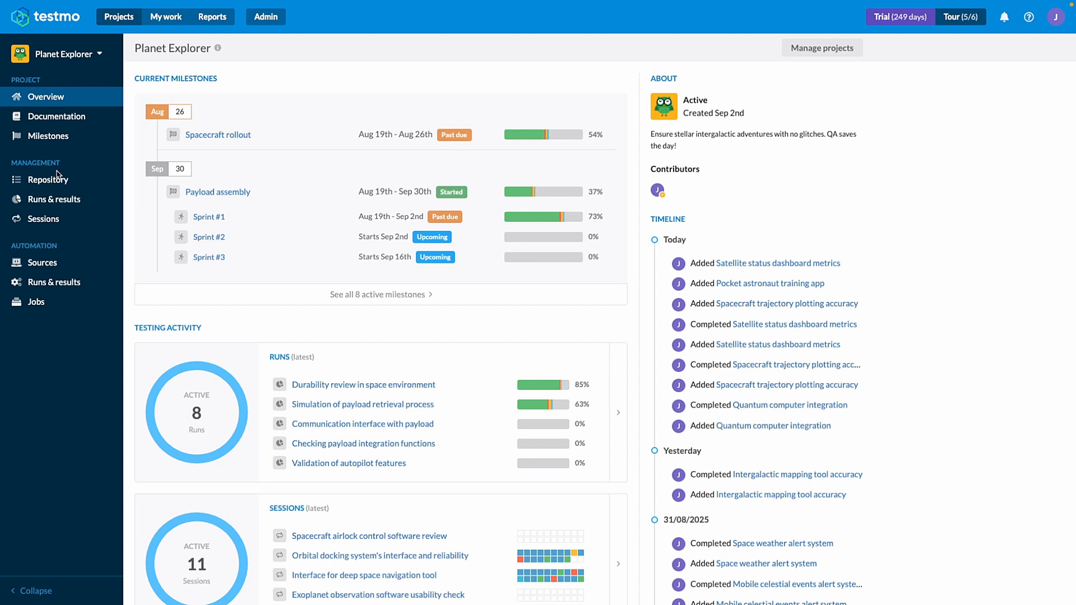
Open the project's test case repository and group its cases by priority.
{"action": "left_click", "coordinate": [43, 185]}
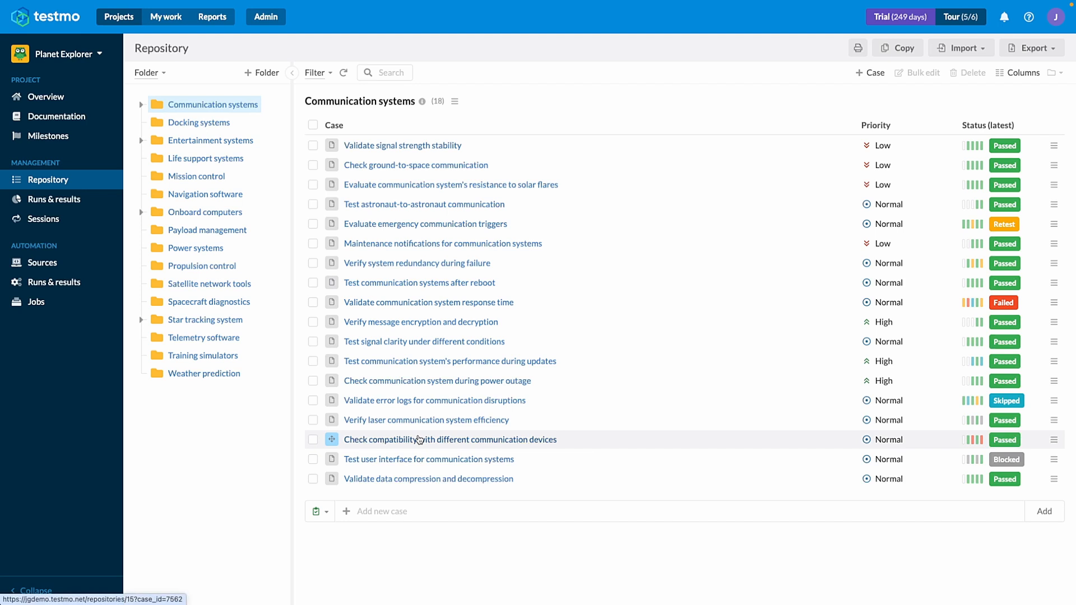
{"action": "left_click", "coordinate": [164, 76]}
{"action": "left_click", "coordinate": [173, 118]}
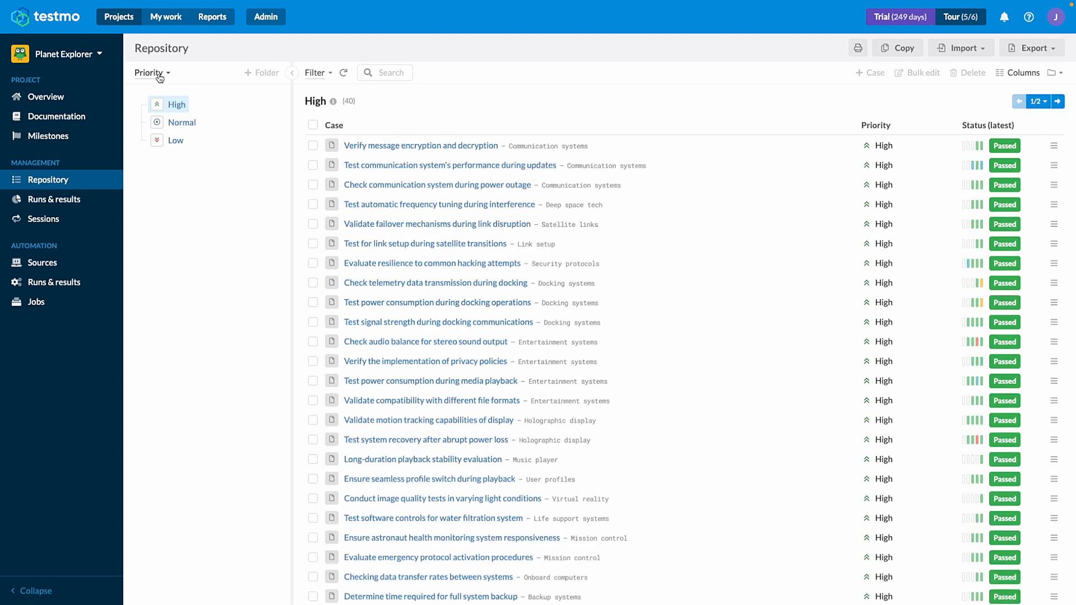
Switch the repository back to grouping by folder and open the Telemetry software folder.
{"action": "left_click", "coordinate": [160, 74]}
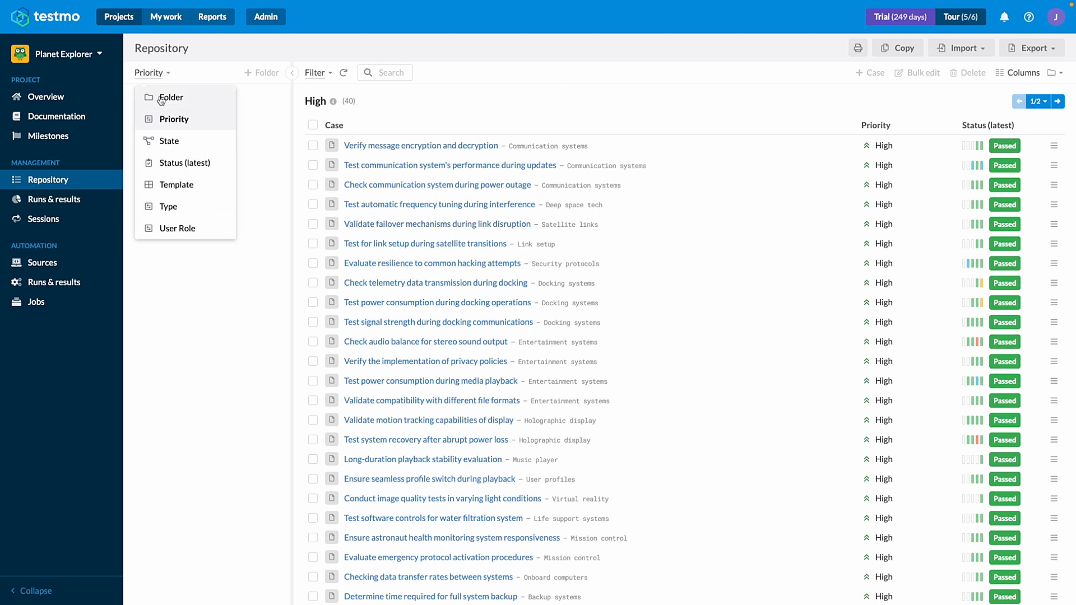
{"action": "left_click", "coordinate": [162, 99]}
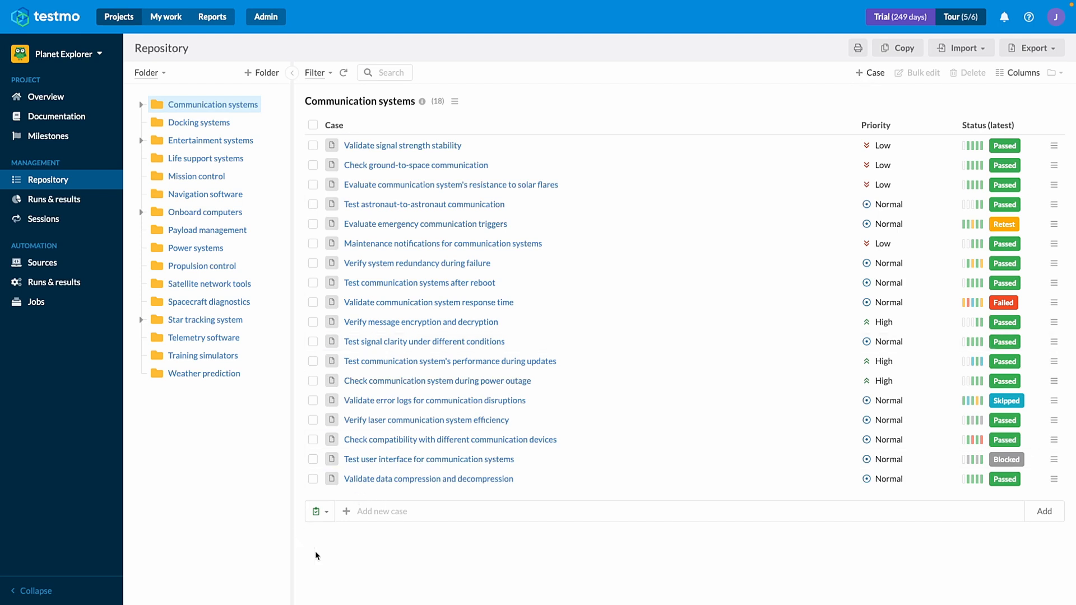
{"action": "left_click", "coordinate": [985, 49]}
{"action": "left_click", "coordinate": [985, 49]}
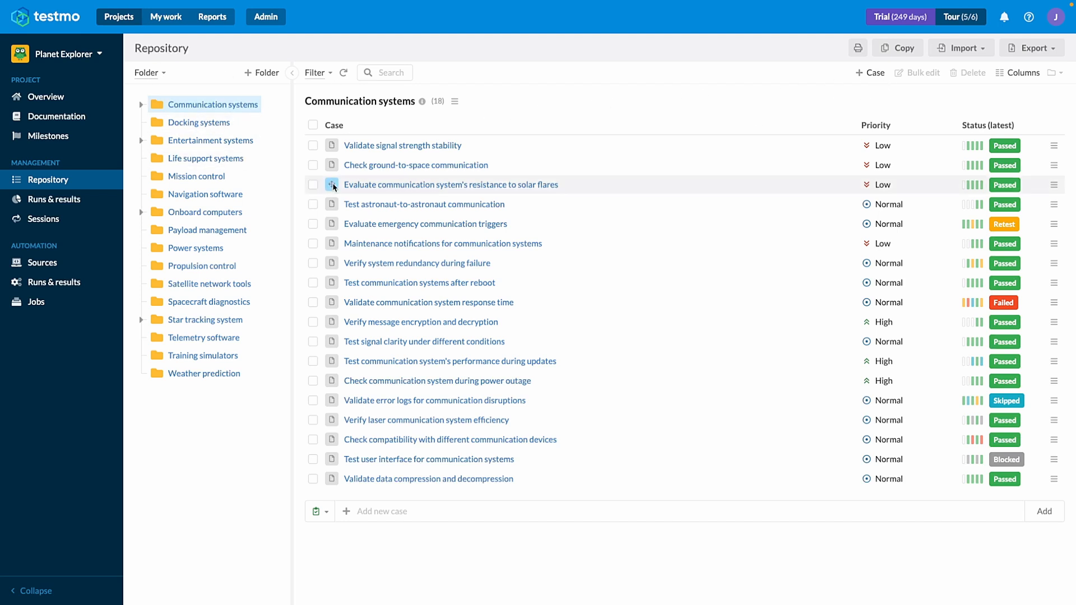
{"action": "left_click", "coordinate": [206, 338]}
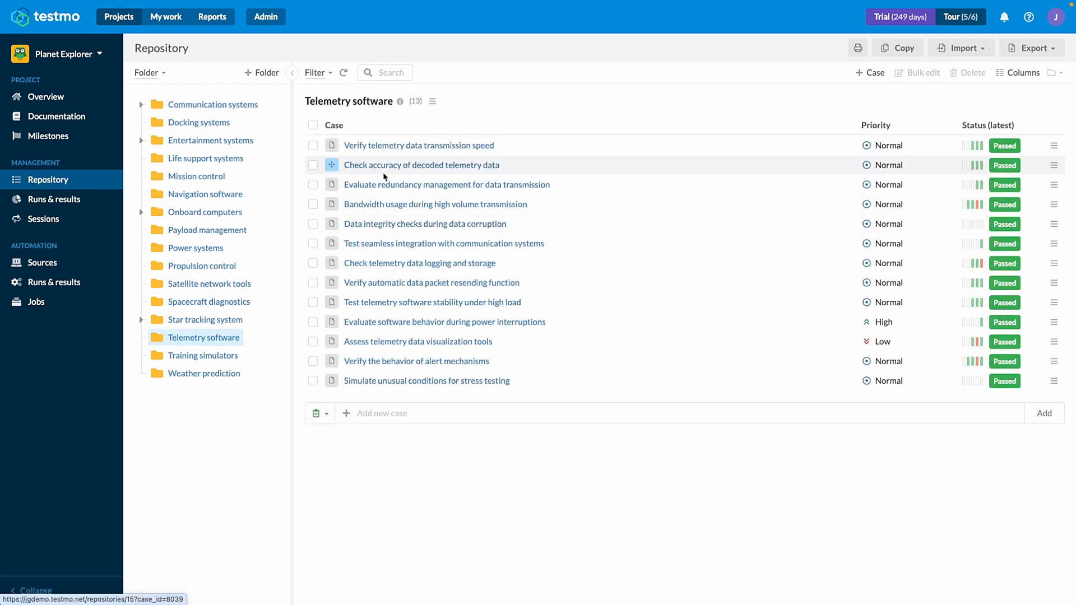
Try dropping the case "Evaluate redundancy management for data transmission" onto the Navigation software folder, then cancel the copy or move.
{"action": "left_click_drag", "start_coordinate": [331, 184], "coordinate": [223, 195]}
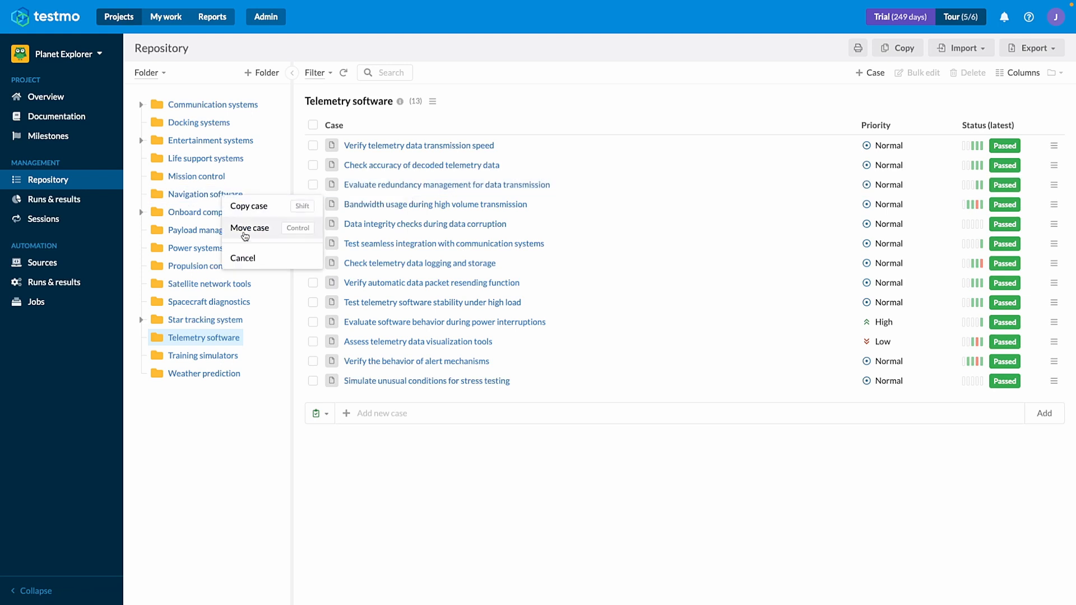
{"action": "left_click", "coordinate": [244, 258]}
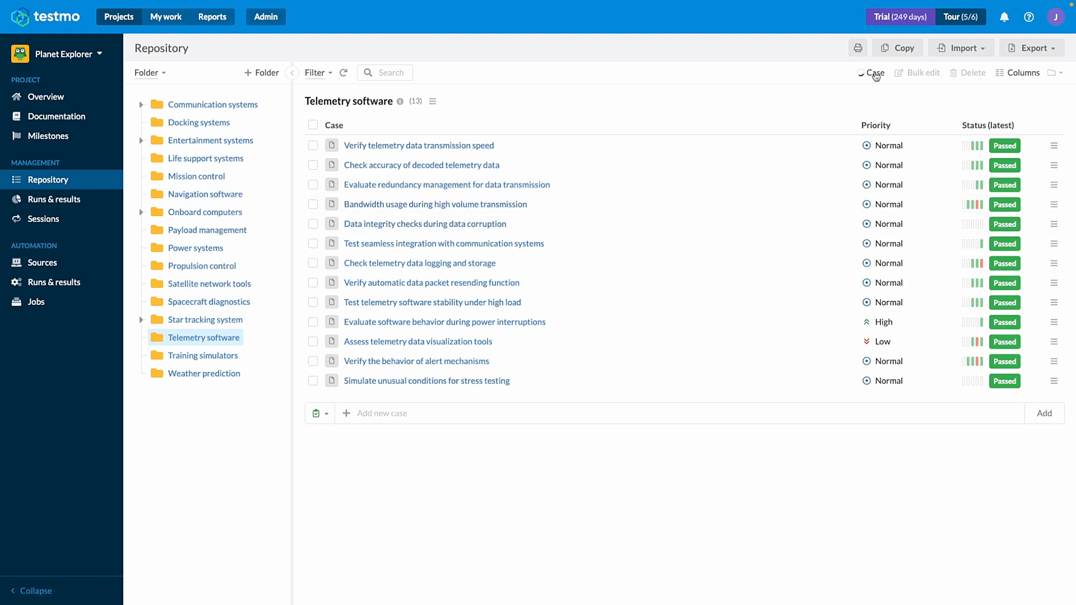
Start a new test case in the Telemetry software folder using the Web App template.
{"action": "left_click", "coordinate": [876, 74]}
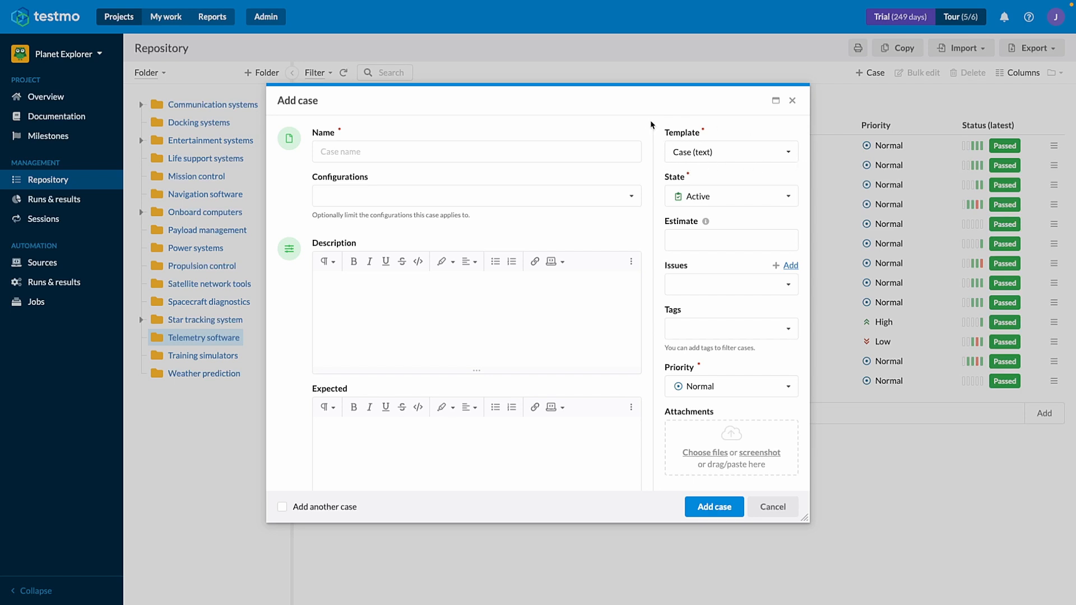
{"action": "left_click", "coordinate": [718, 154]}
{"action": "left_click", "coordinate": [717, 153]}
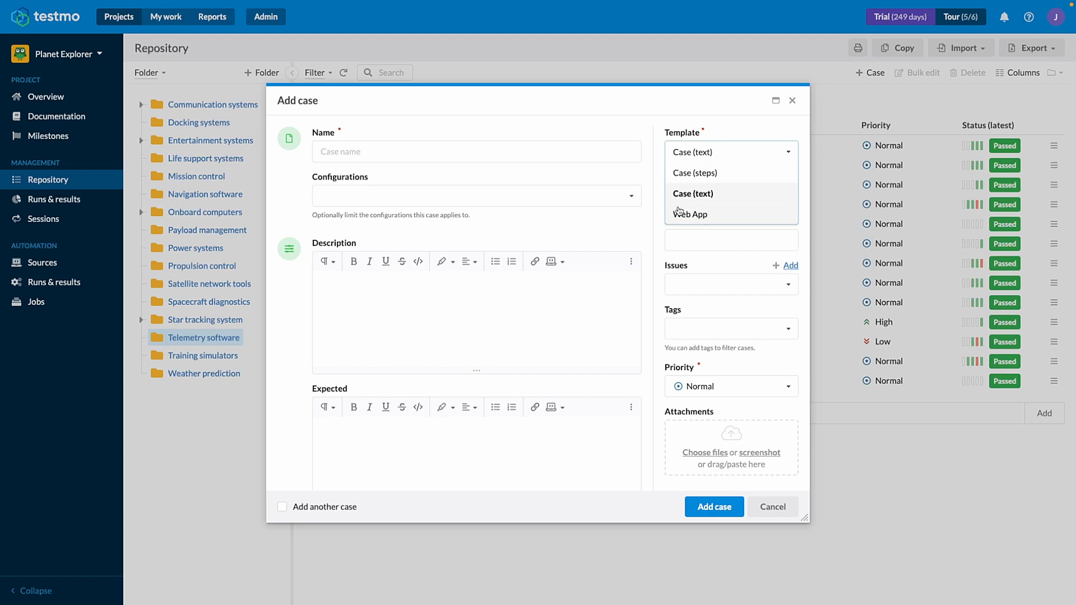
{"action": "left_click", "coordinate": [684, 172]}
{"action": "left_click", "coordinate": [684, 154]}
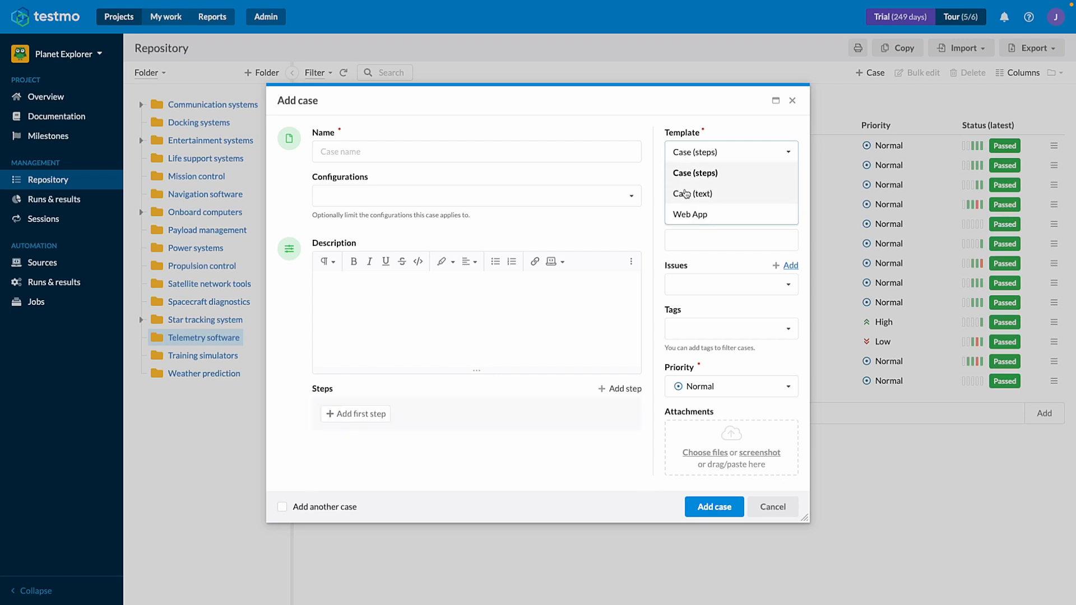
{"action": "left_click", "coordinate": [696, 222]}
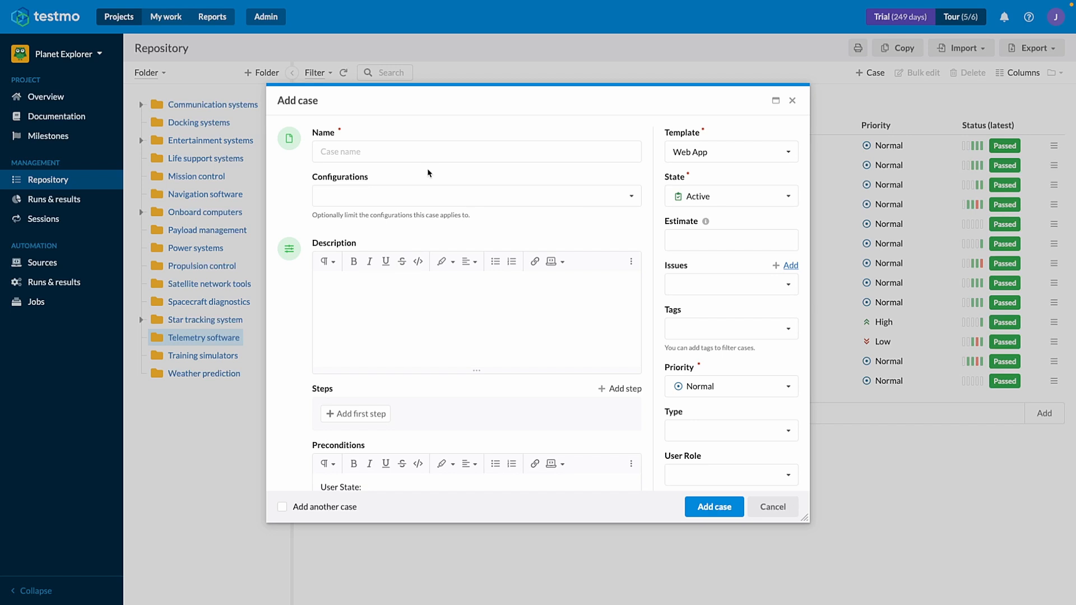
Name the new case "Prevent access to the administration page as a non-admin user".
{"action": "left_click", "coordinate": [351, 150]}
{"action": "left_click", "coordinate": [368, 151]}
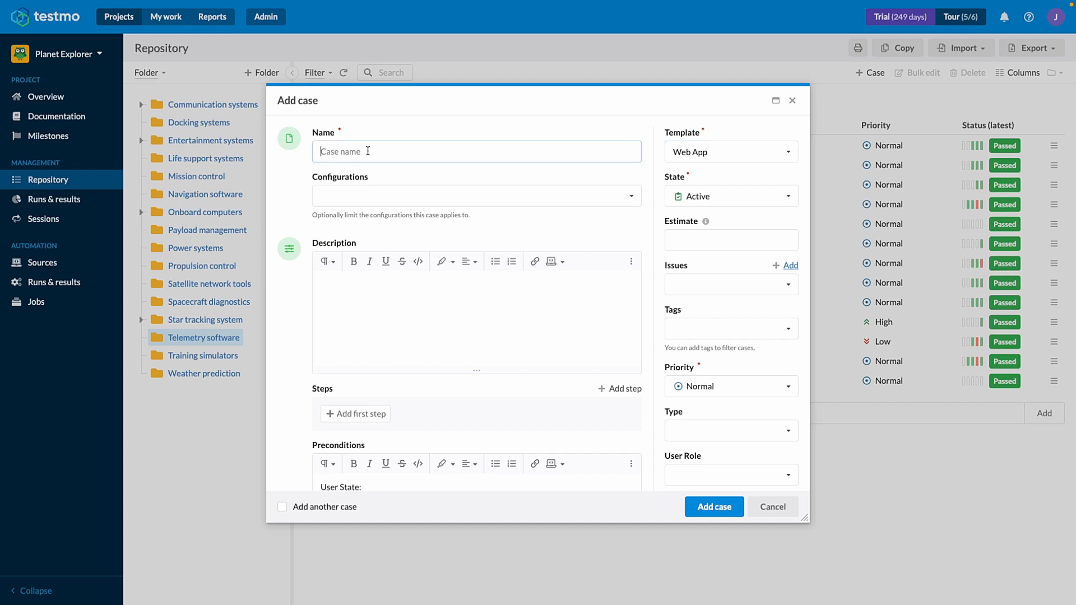
{"action": "type", "text": "Prevent access to the administration page as a non-admin user"}
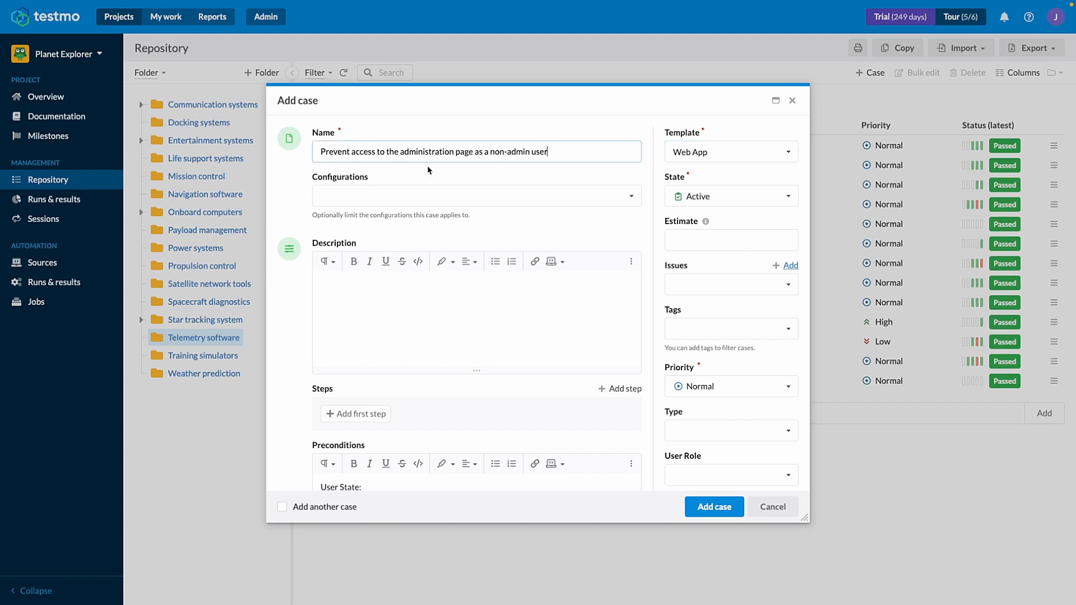
{"action": "left_click", "coordinate": [562, 170]}
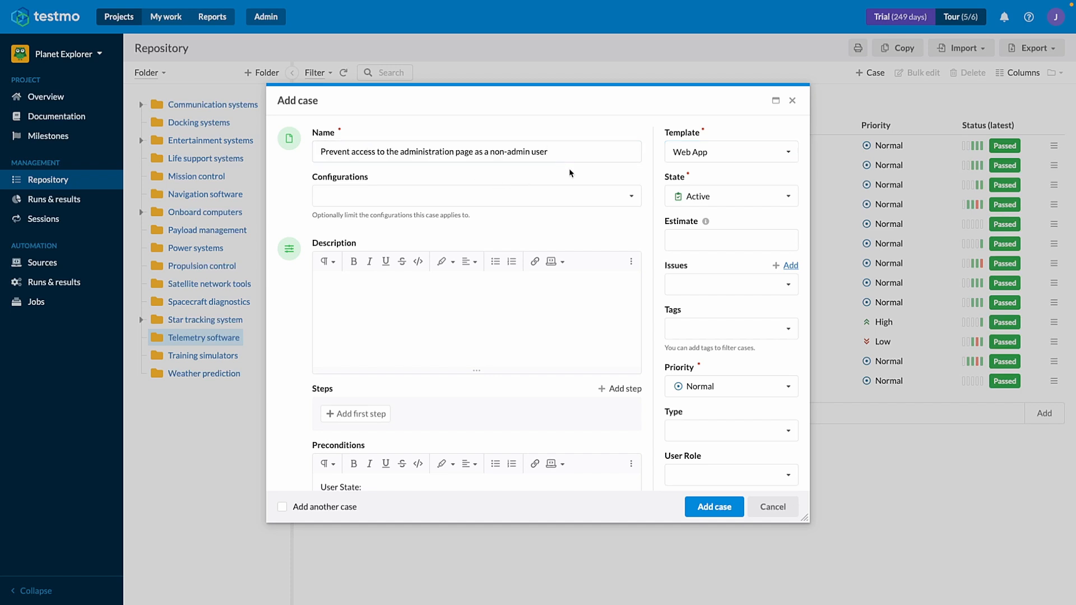
Set the state of the new case to Under review.
{"action": "left_click", "coordinate": [707, 198]}
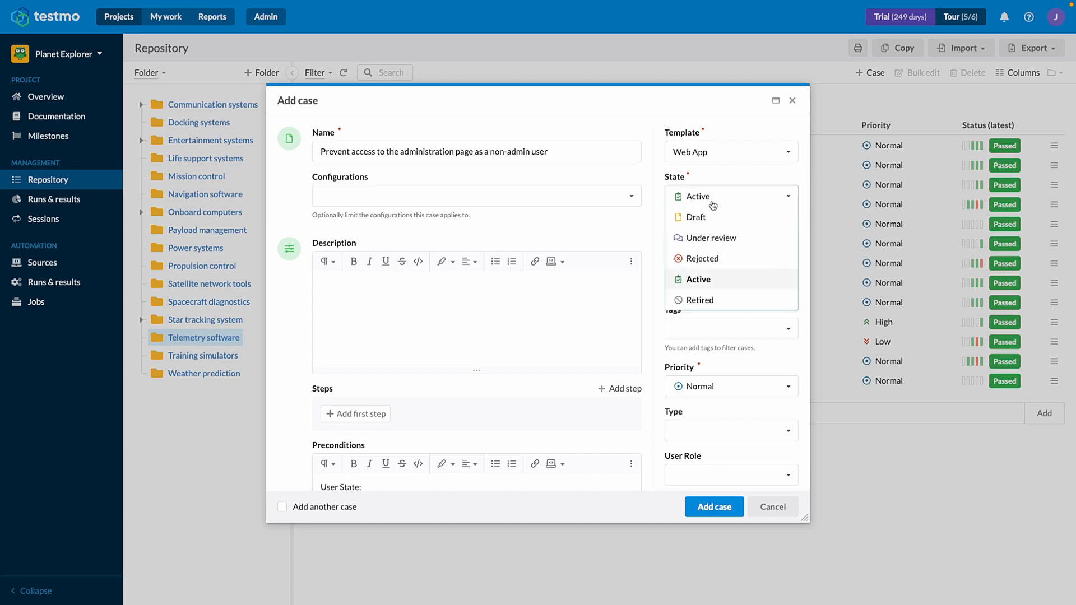
{"action": "left_click", "coordinate": [707, 239]}
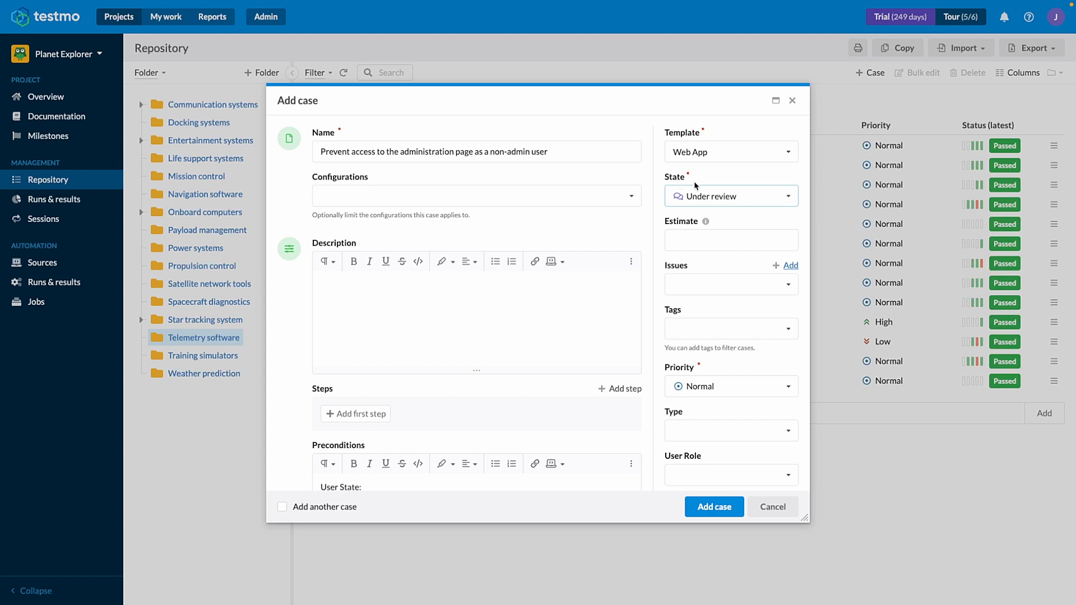
{"action": "left_click", "coordinate": [793, 200]}
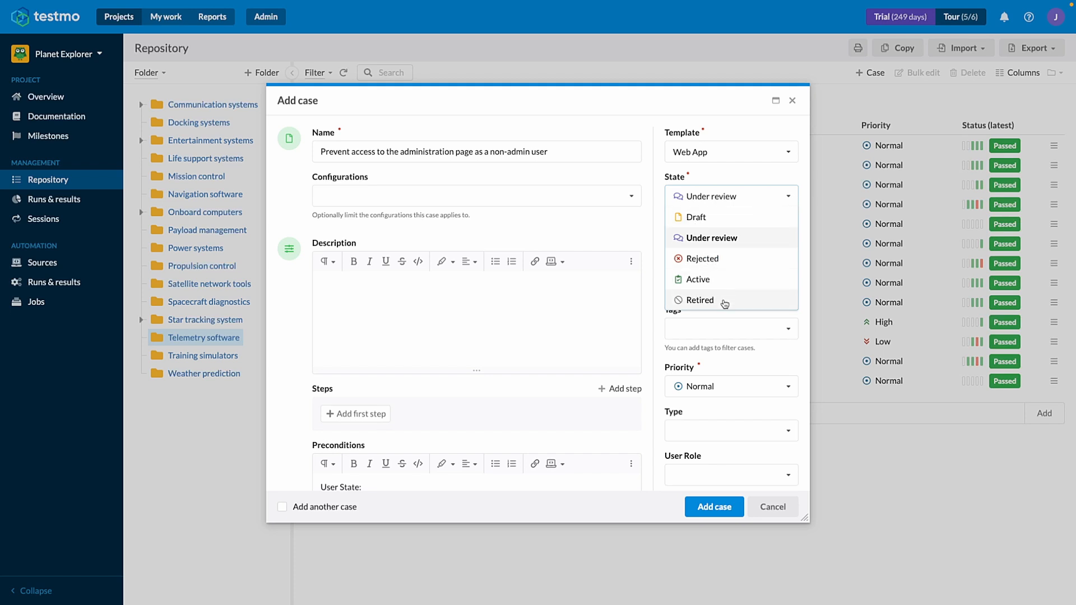
{"action": "left_click", "coordinate": [742, 242]}
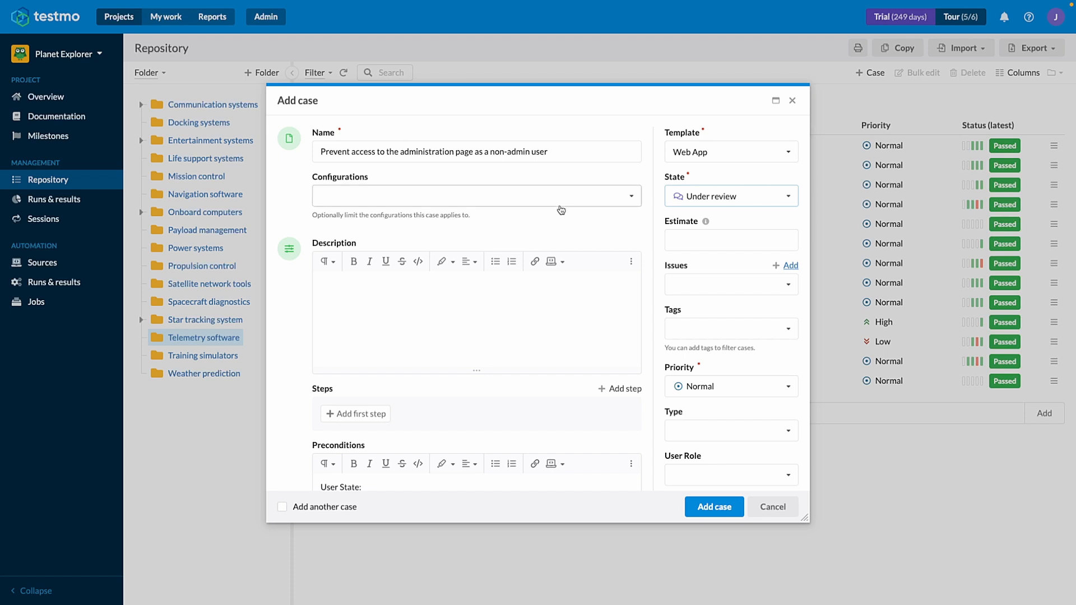
{"action": "left_click", "coordinate": [714, 197]}
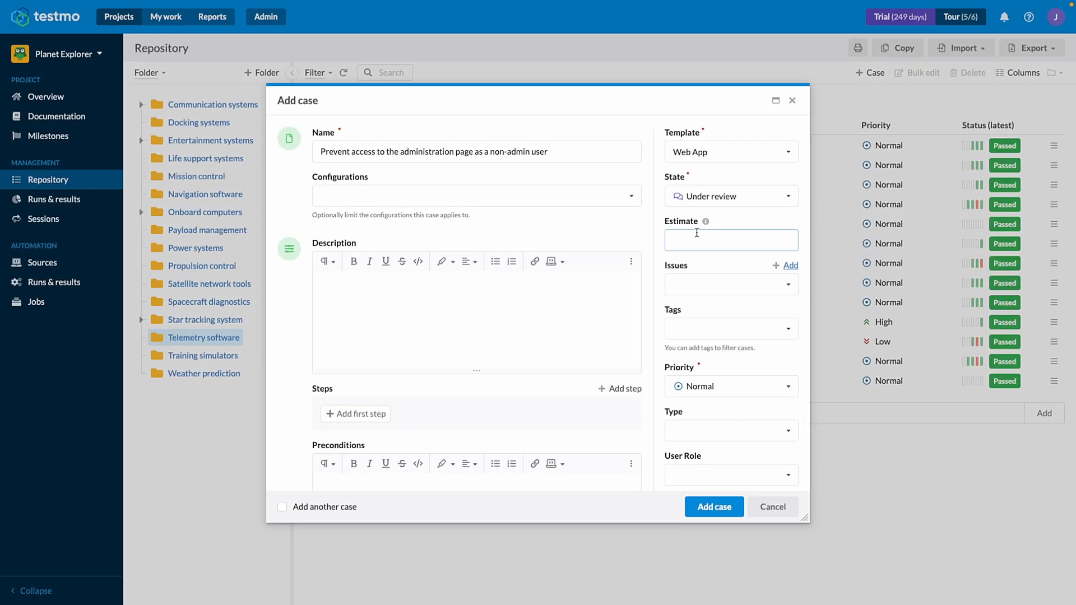
Give the new case an estimate of 3m and tag it with ui.
{"action": "type", "text": "3m"}
{"action": "left_click", "coordinate": [784, 320]}
{"action": "left_click", "coordinate": [693, 471]}
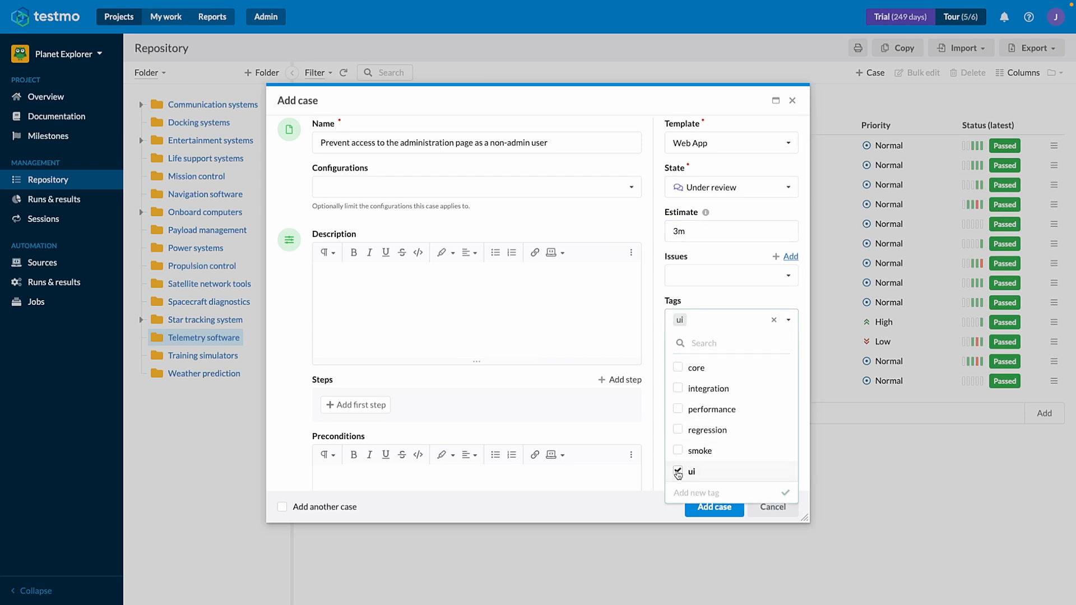
{"action": "left_click", "coordinate": [647, 422]}
Set the case type to Security and the user role to Registered.
{"action": "scroll", "coordinate": [647, 422], "scroll_direction": "down", "scroll_amount": 2}
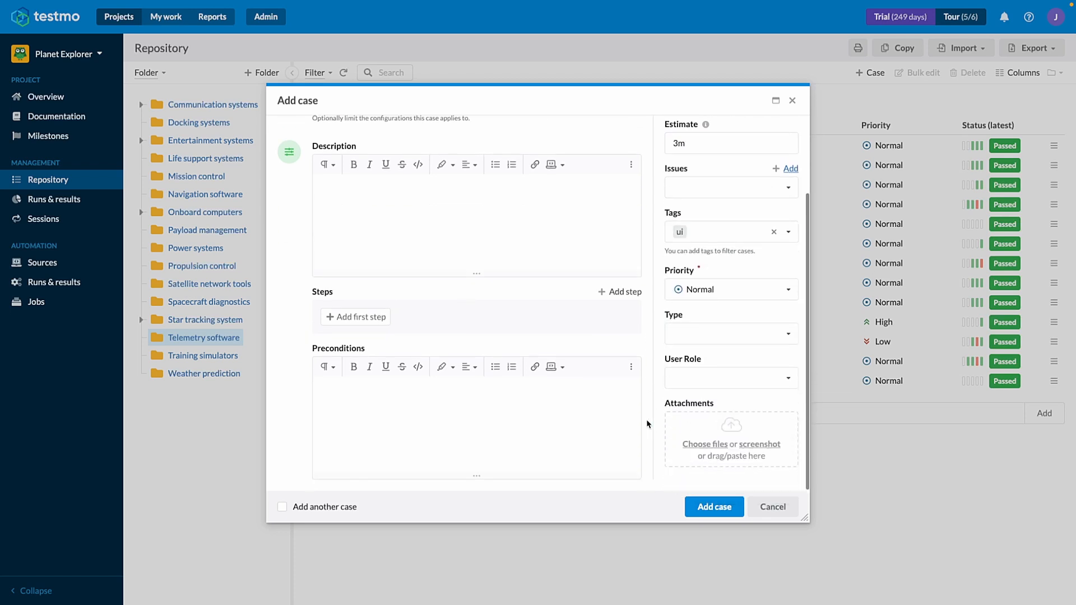
{"action": "left_click", "coordinate": [704, 336]}
{"action": "left_click", "coordinate": [703, 396]}
{"action": "left_click", "coordinate": [694, 377]}
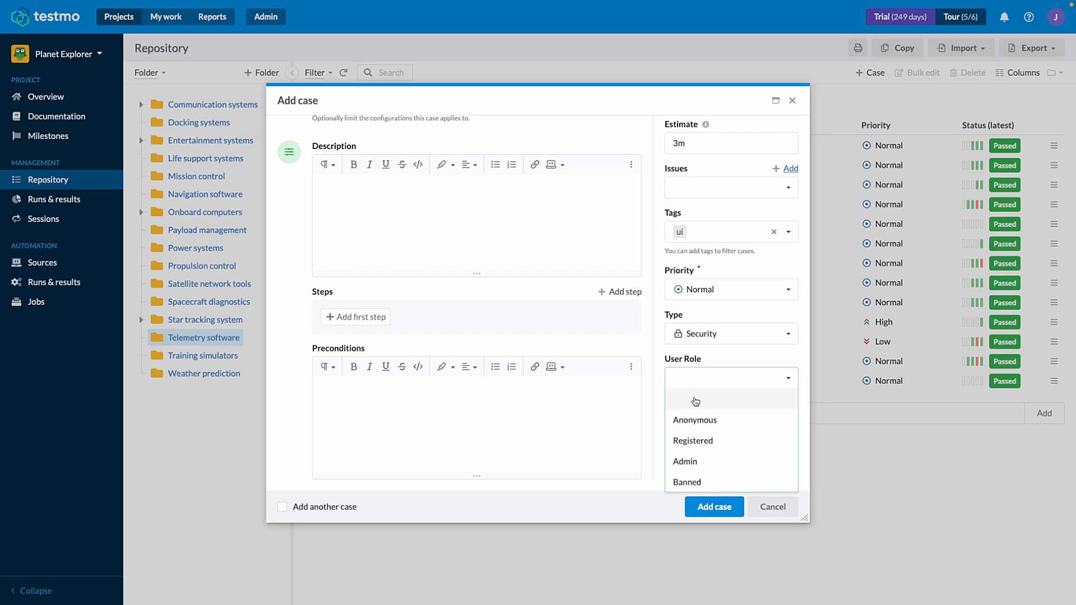
{"action": "left_click", "coordinate": [695, 441]}
Enter preconditions: the registered non-admin account's e-mail and password, "The App is running and accessible in a browser.", "User is logged in with the credentials above.".
{"action": "left_click", "coordinate": [605, 427]}
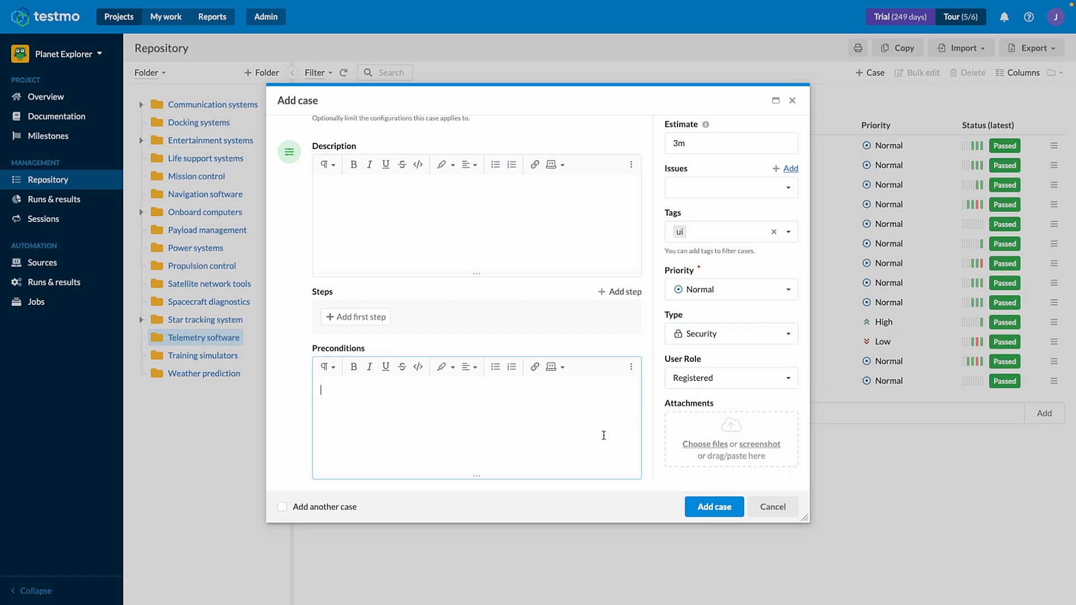
{"action": "type", "text": "A registered (non-admin) user account exists: user@example.com / Password123! "}
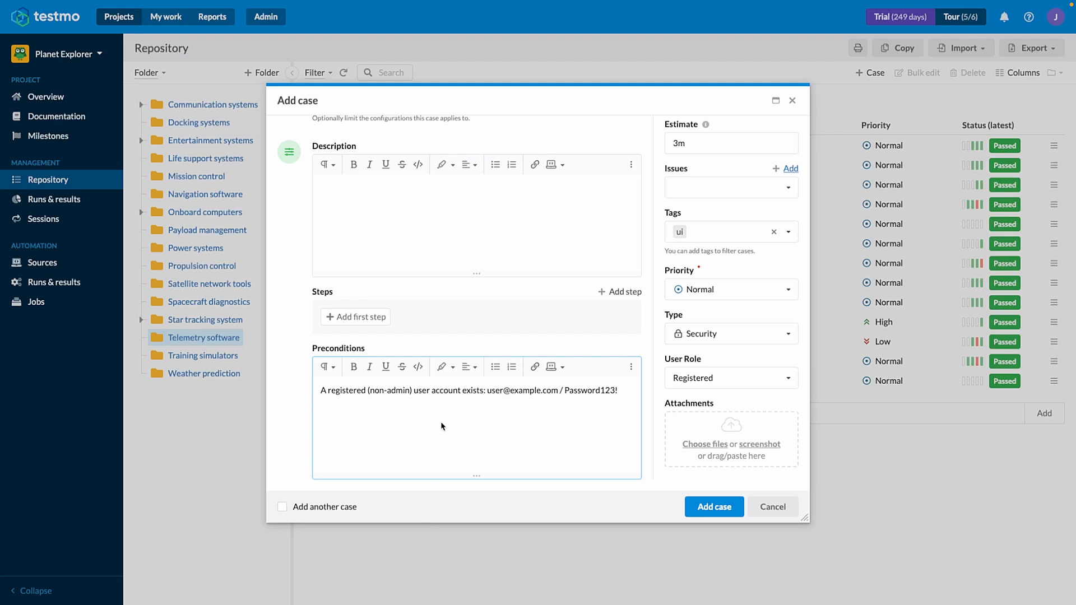
{"action": "type", "text": "The App is running and accessible in a browser."}
{"action": "key", "text": "Return"}
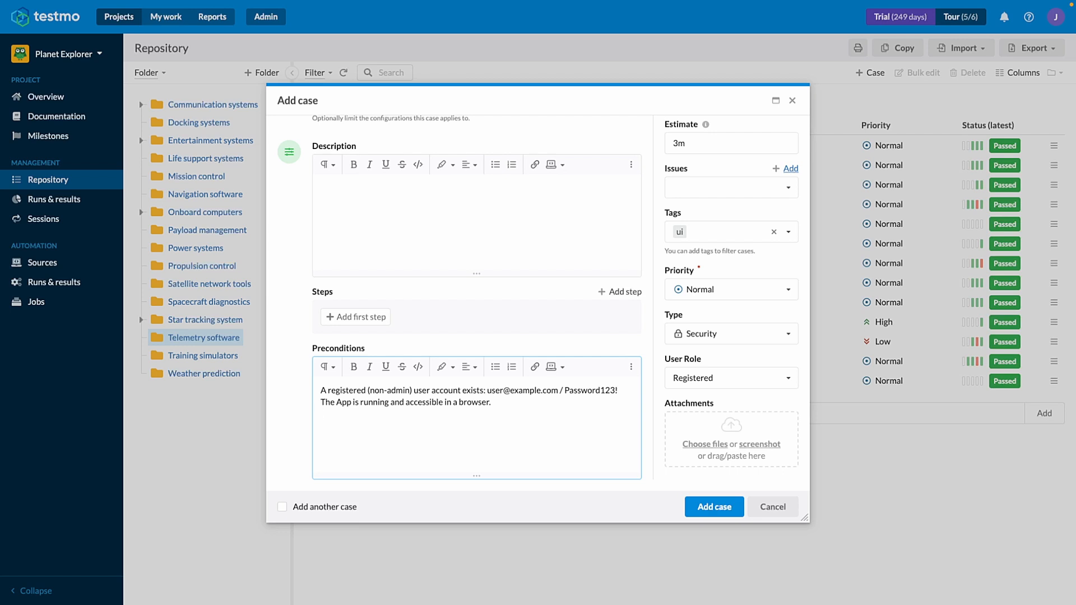
{"action": "type", "text": "User is logged in with the credentials above."}
{"action": "key", "text": "Return"}
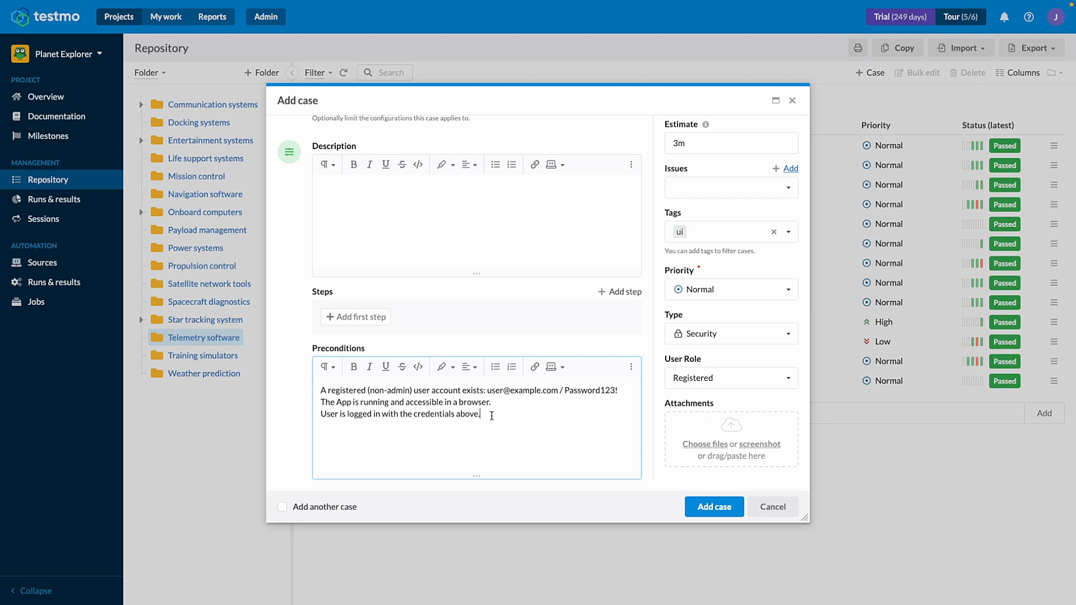
Set the priority to High and enter the description "Verifies that regular users cannot access restricted admin features or pages.".
{"action": "scroll", "coordinate": [496, 297], "scroll_direction": "up", "scroll_amount": 3}
{"action": "left_click", "coordinate": [700, 386]}
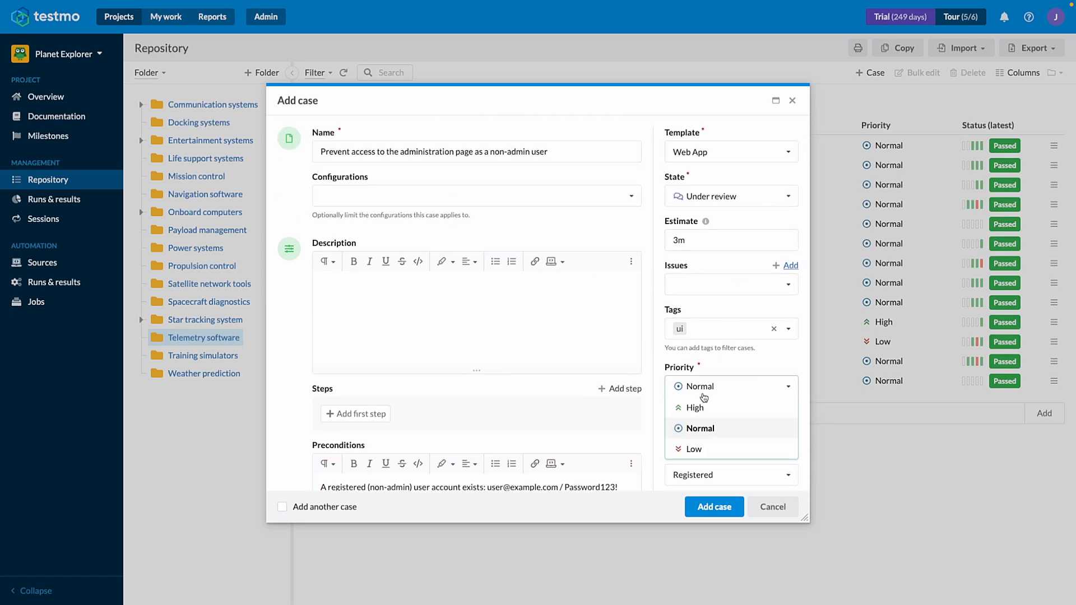
{"action": "left_click", "coordinate": [700, 408]}
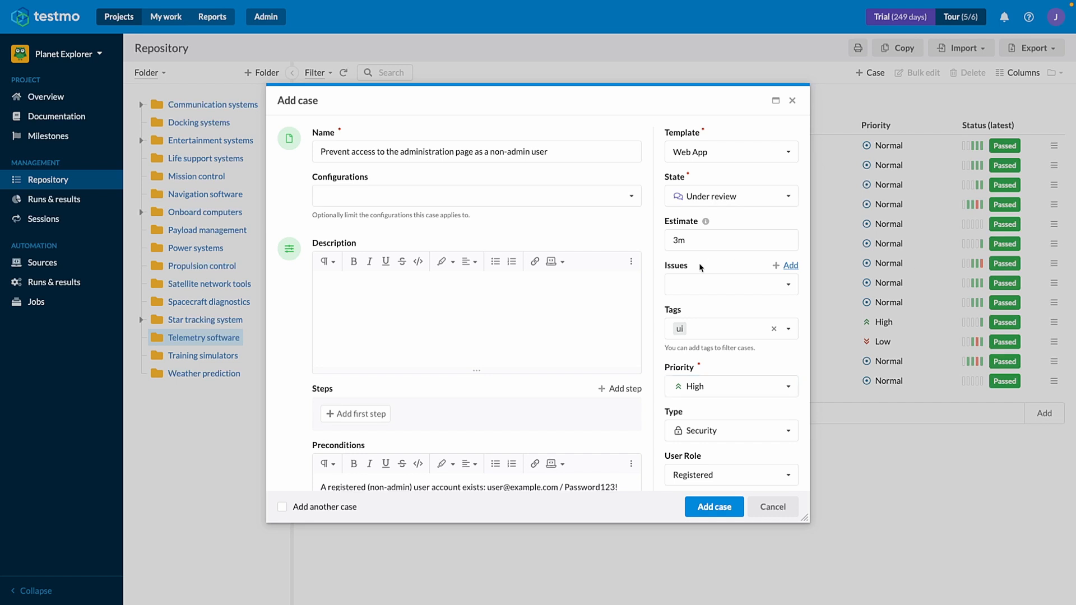
{"action": "left_click", "coordinate": [446, 325]}
{"action": "type", "text": "Verifies that regular users cannot access restricted admin features or pages."}
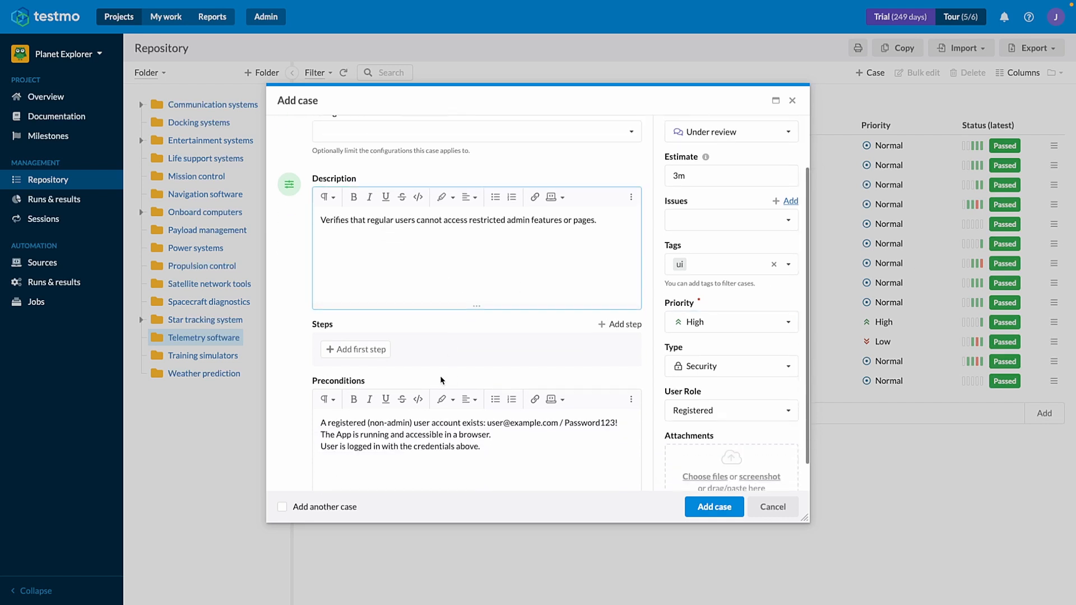
Add the first test step with the unformatted text "Log in with the registered user credentials.".
{"action": "left_click", "coordinate": [336, 349]}
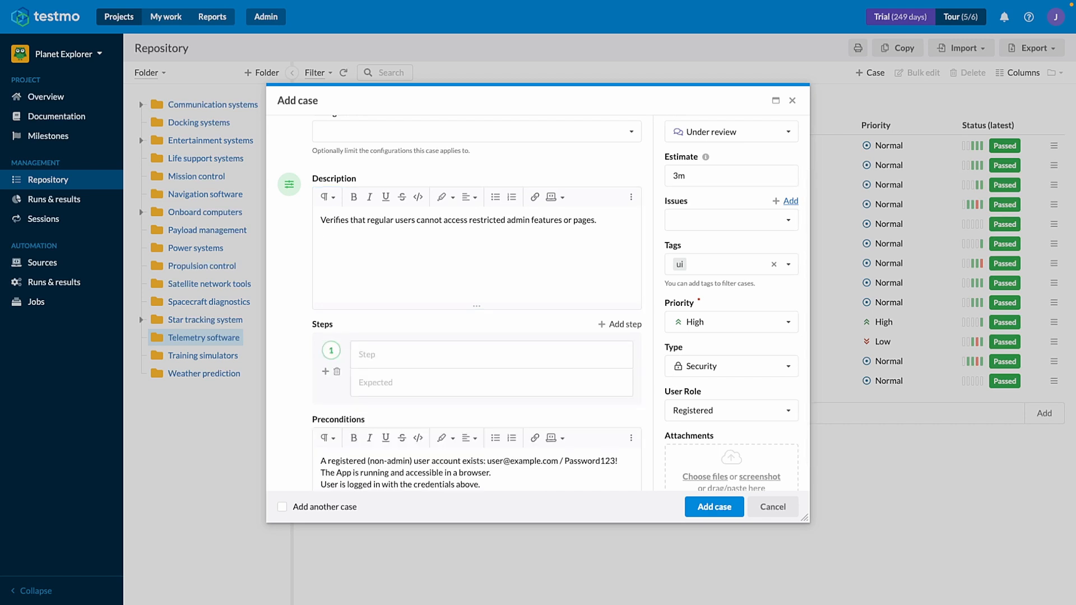
{"action": "left_click", "coordinate": [492, 365]}
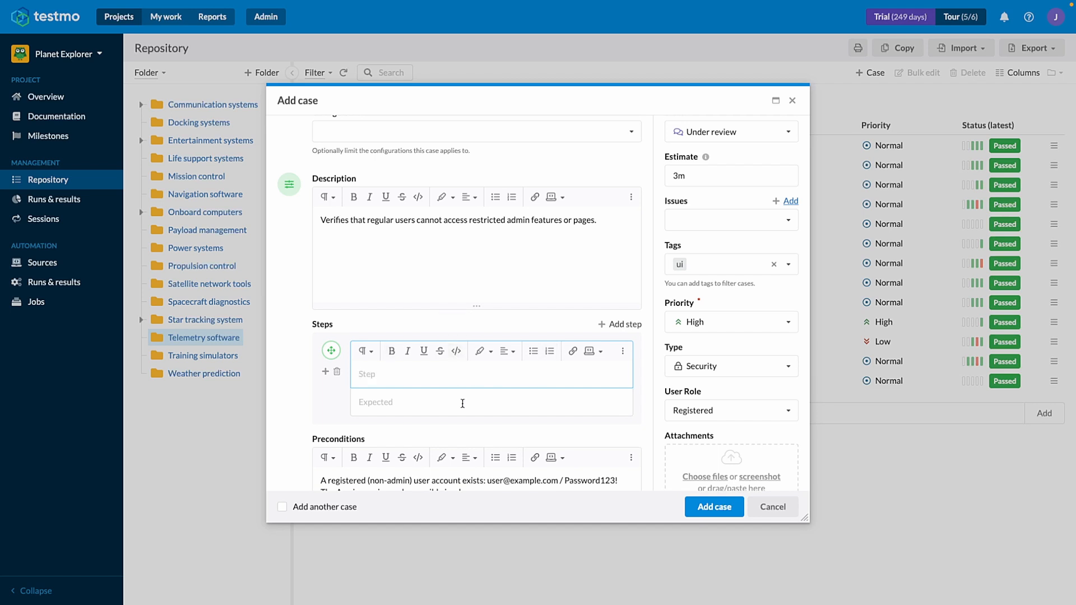
{"action": "key", "text": "ctrl+v"}
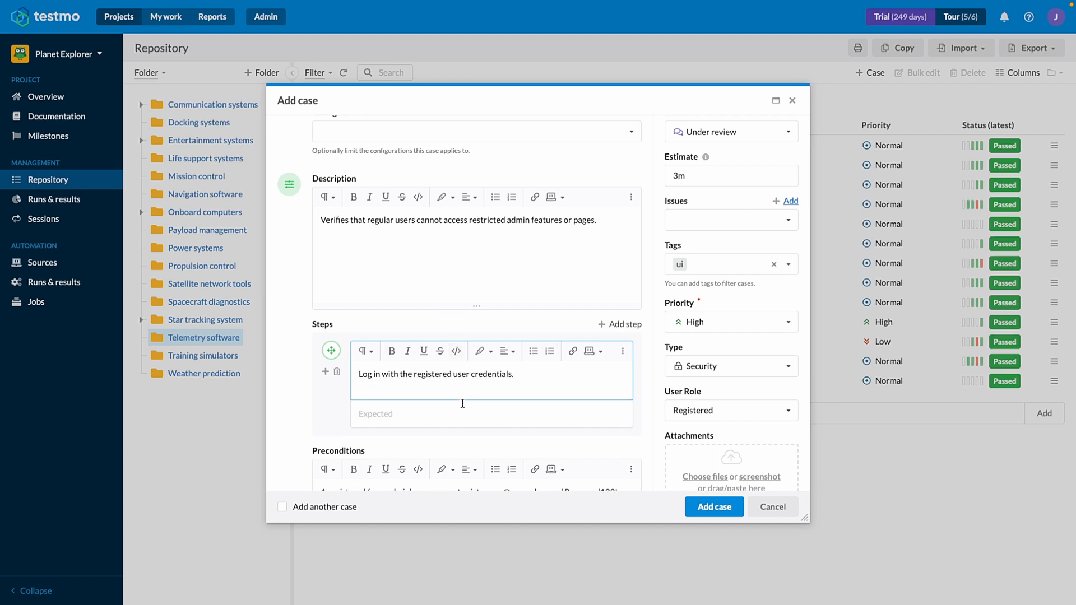
{"action": "scroll", "coordinate": [454, 387], "scroll_direction": "down", "scroll_amount": 1}
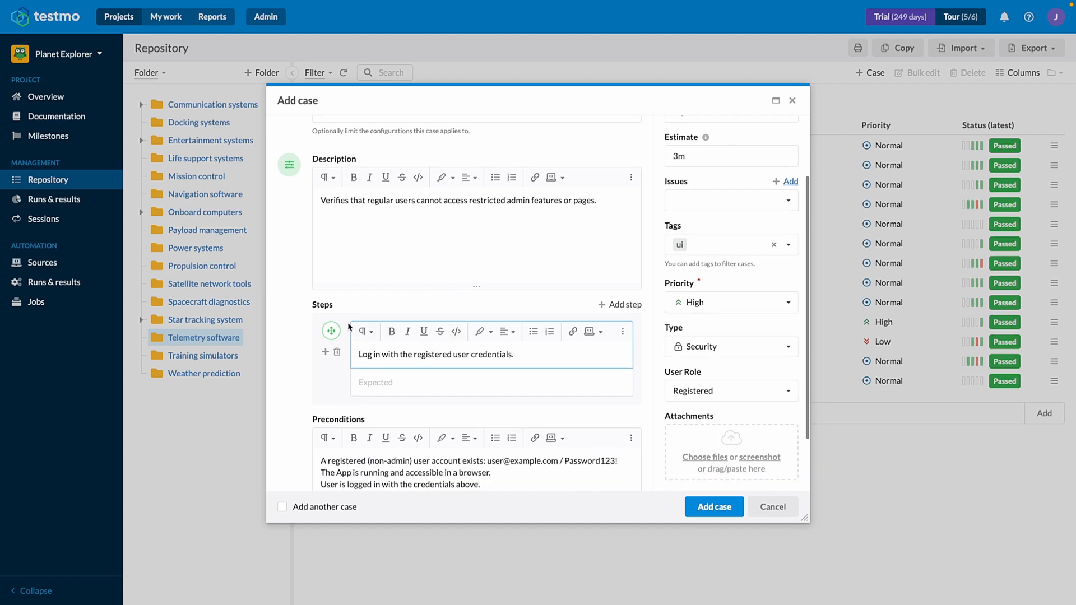
Add a second test step with the text "Manually navigate to <appURL>/administration in the browser's address bar".
{"action": "left_click", "coordinate": [623, 306]}
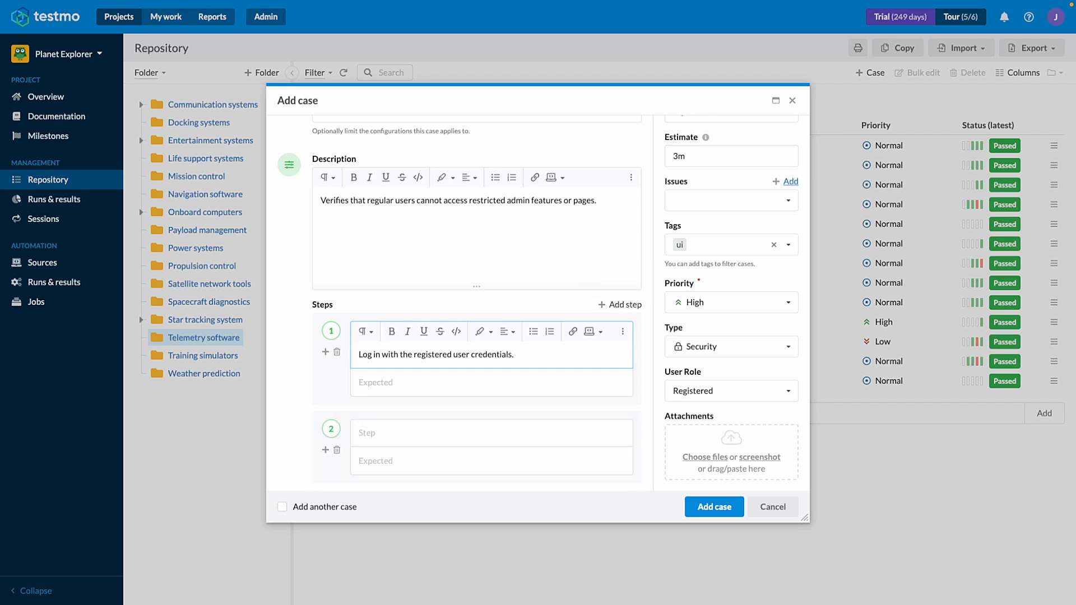
{"action": "left_click", "coordinate": [424, 432]}
{"action": "type", "text": "Manually navigate to <appURL>/administration in the browser’s address bar"}
{"action": "key", "text": "BackSpace"}
Add a third test step with the text "Observe the response or page content.".
{"action": "scroll", "coordinate": [392, 392], "scroll_direction": "down", "scroll_amount": 3}
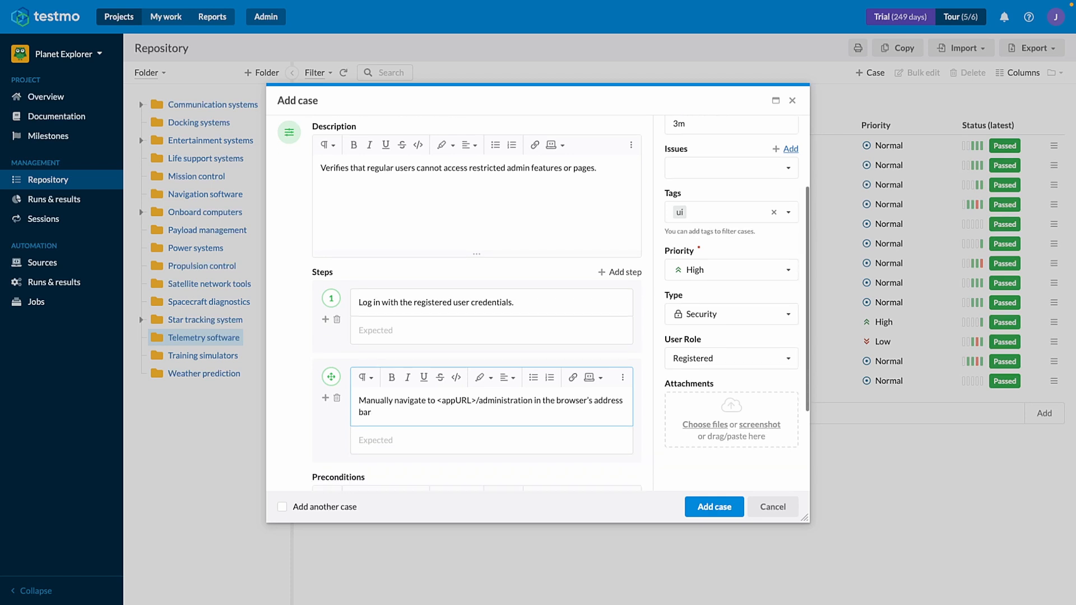
{"action": "left_click", "coordinate": [325, 290]}
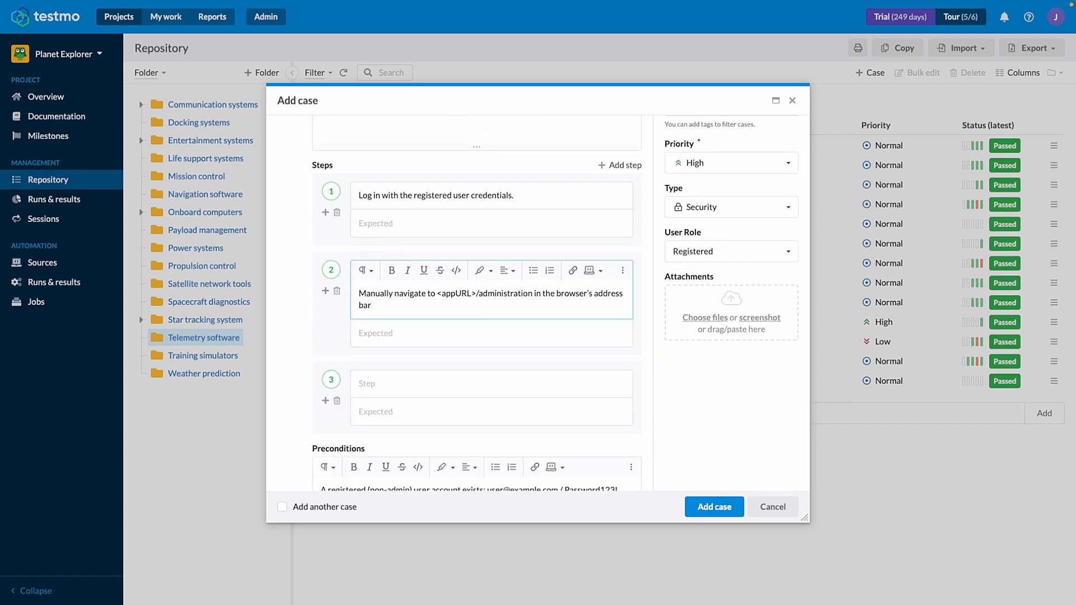
{"action": "left_click", "coordinate": [366, 382]}
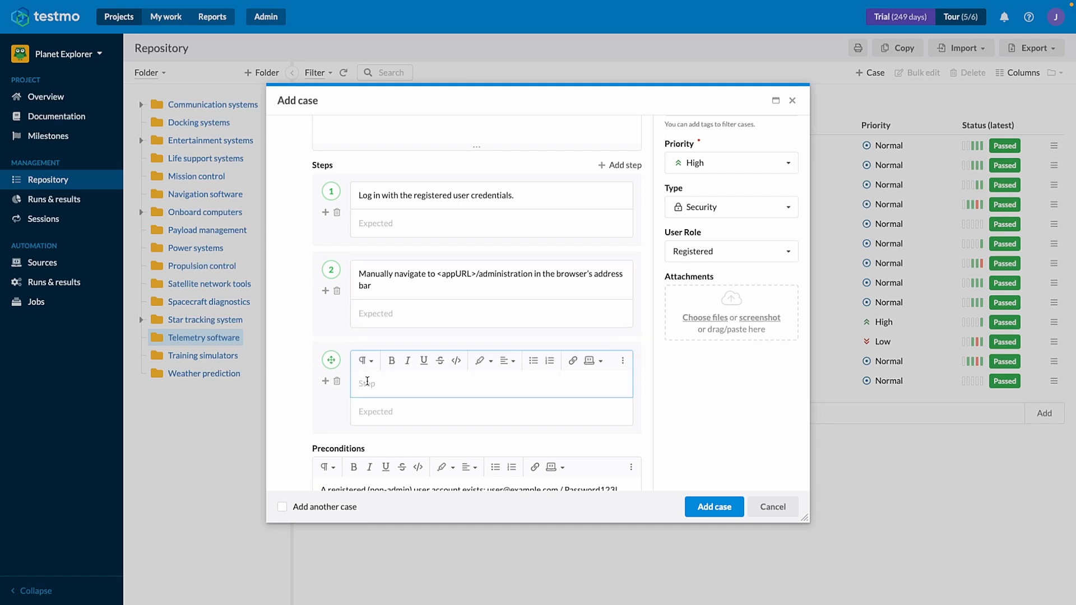
{"action": "type", "text": "Observe the response or page content."}
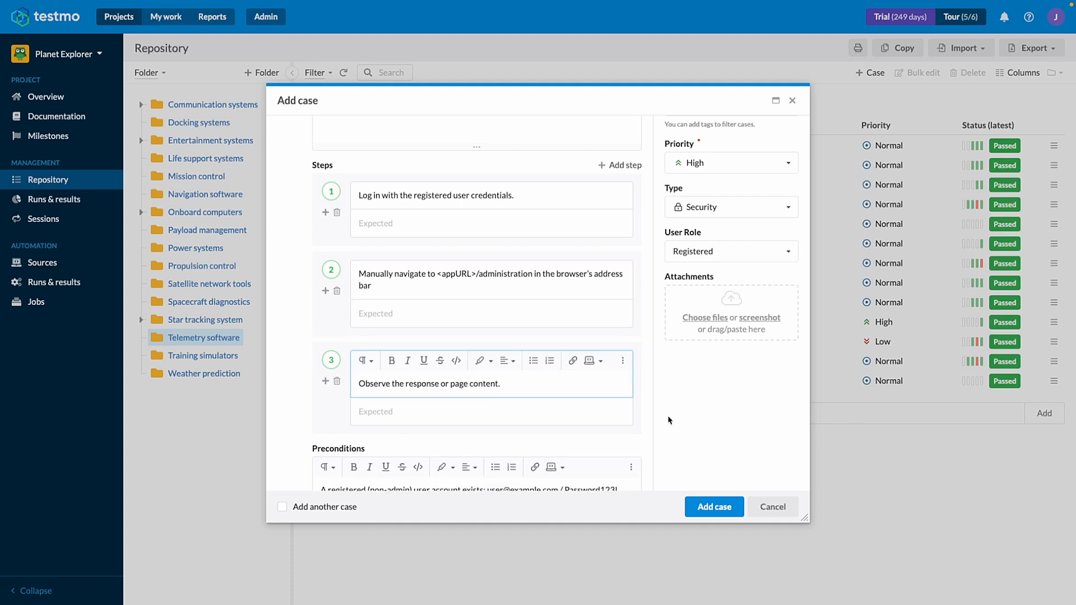
{"action": "key", "text": "Tab"}
{"action": "left_click", "coordinate": [655, 424]}
Save the new test case with the option to add another case turned off.
{"action": "scroll", "coordinate": [654, 424], "scroll_direction": "down", "scroll_amount": 3}
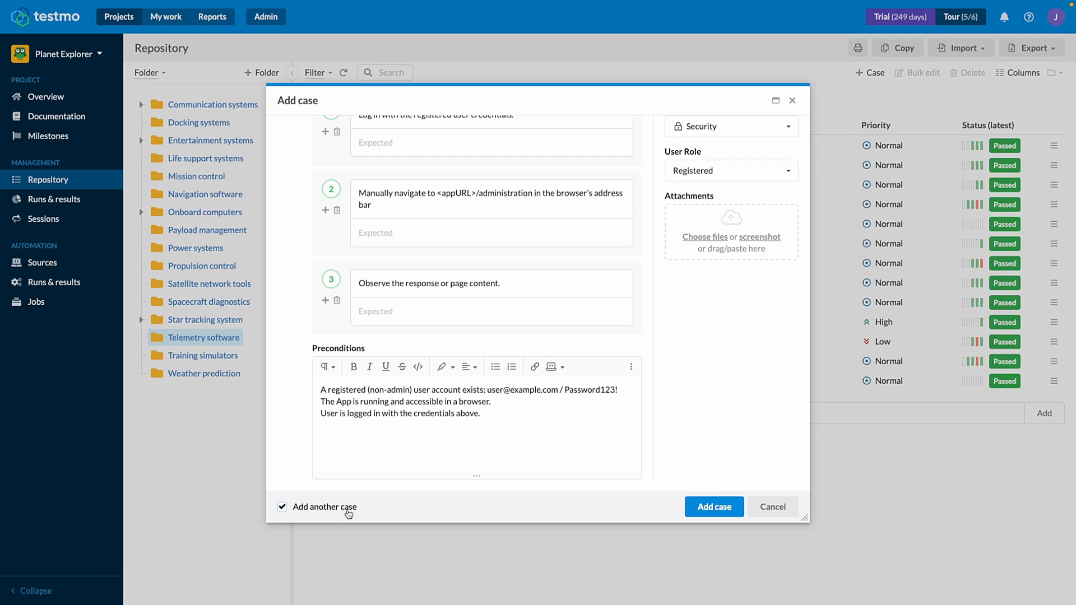
{"action": "left_click", "coordinate": [282, 506]}
{"action": "left_click", "coordinate": [282, 507]}
{"action": "left_click", "coordinate": [283, 508]}
{"action": "left_click", "coordinate": [715, 518]}
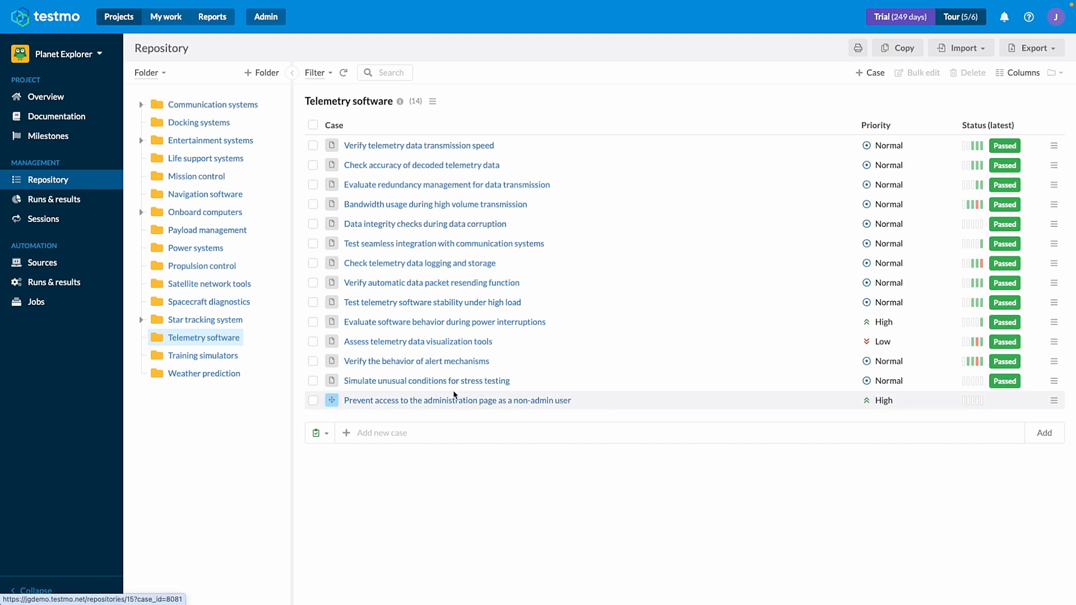
Quick-add a case named "Reset password with a valid email" to the Telemetry software folder.
{"action": "left_click", "coordinate": [386, 433]}
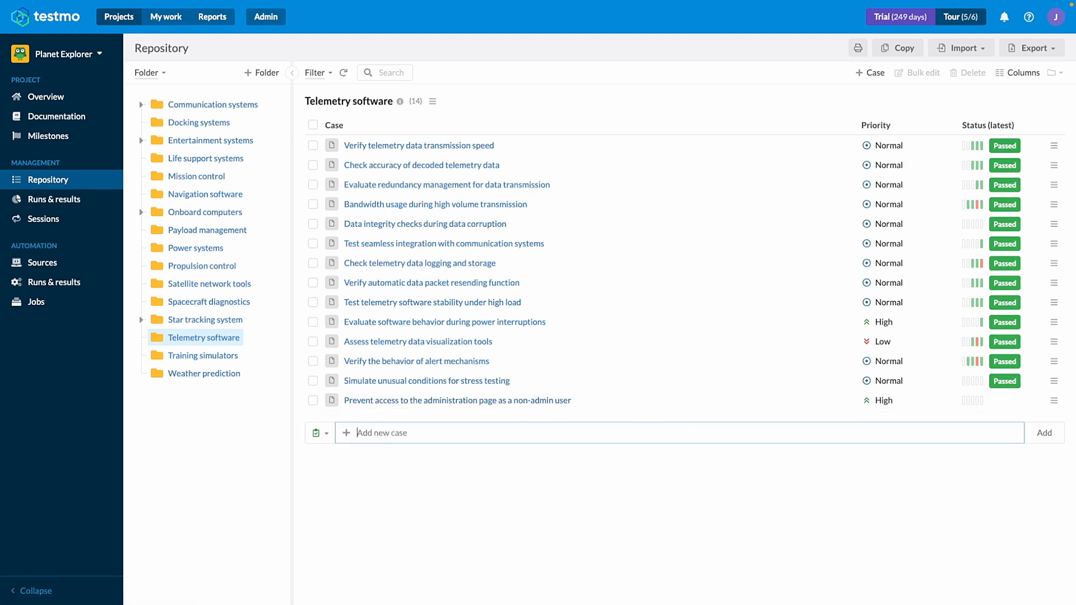
{"action": "key", "text": "Escape"}
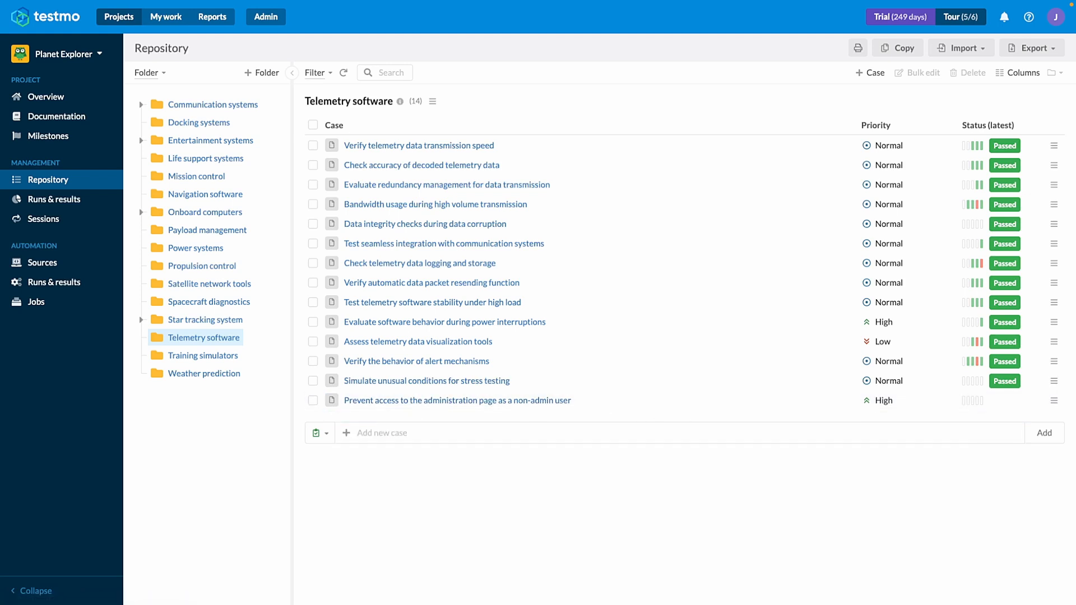
{"action": "left_click", "coordinate": [434, 437]}
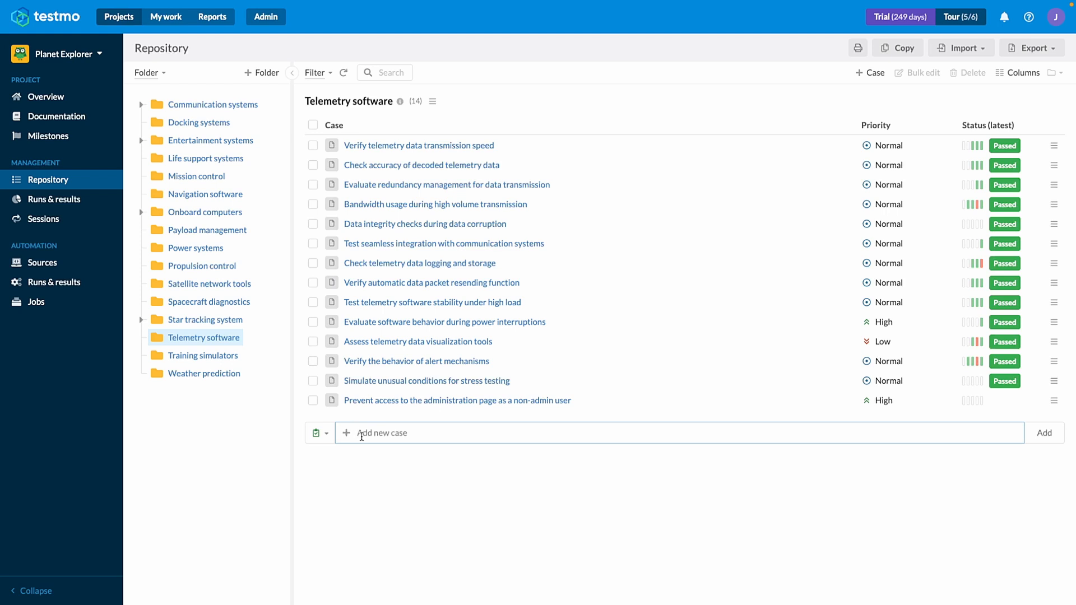
{"action": "key", "text": "ctrl+v"}
{"action": "key", "text": "Return"}
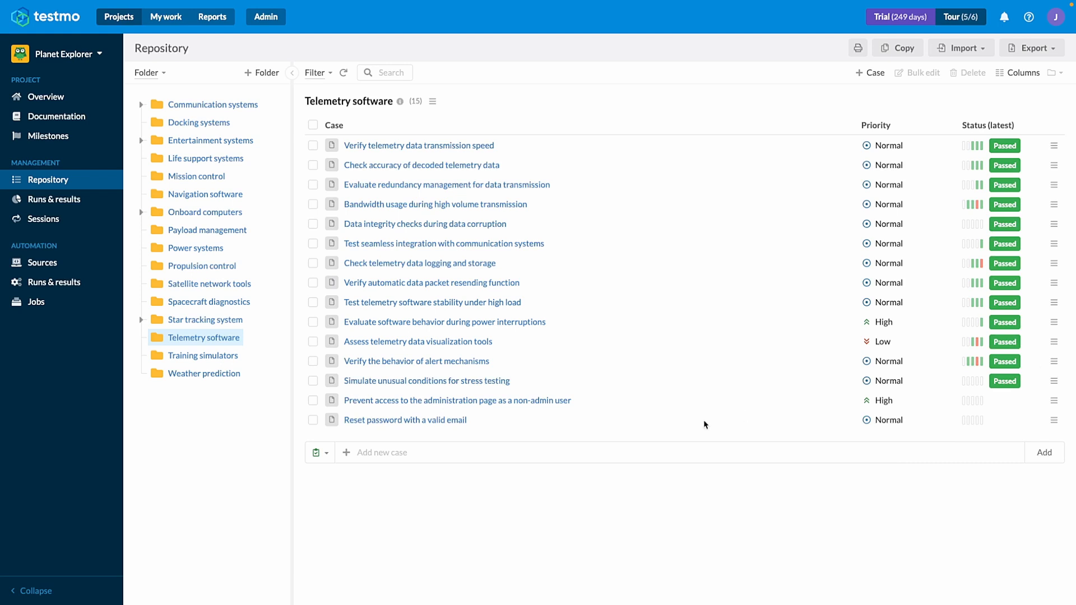
Quick-add two more cases named "Reset password with unregistered email" and "Attempt to reuse a password reset token".
{"action": "left_click", "coordinate": [551, 454]}
{"action": "key", "text": "ctrl+v"}
{"action": "key", "text": "Return"}
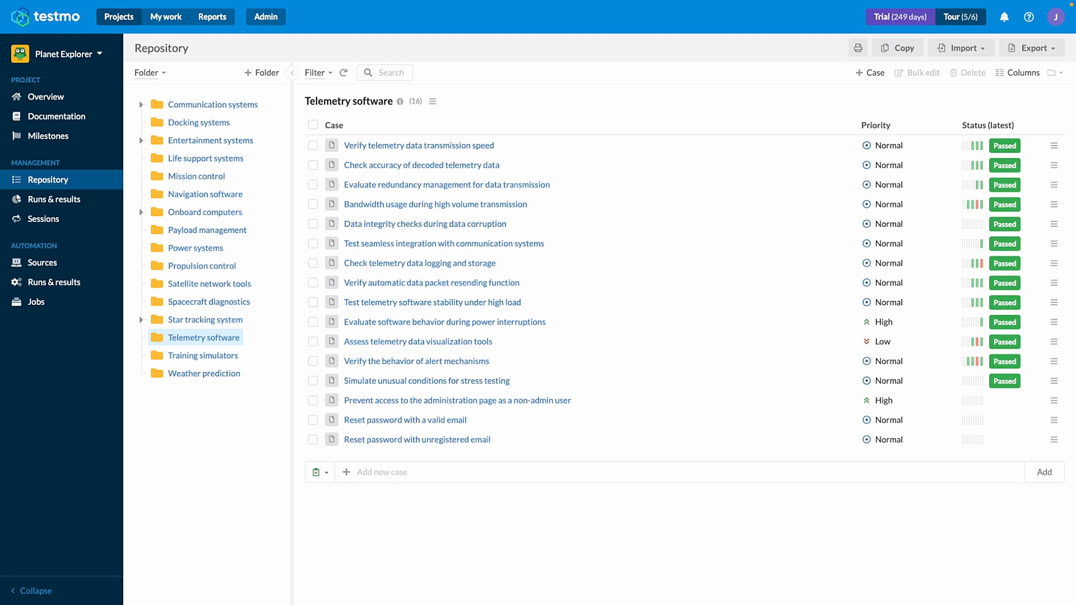
{"action": "left_click", "coordinate": [440, 474]}
{"action": "key", "text": "ctrl+v"}
{"action": "key", "text": "Return"}
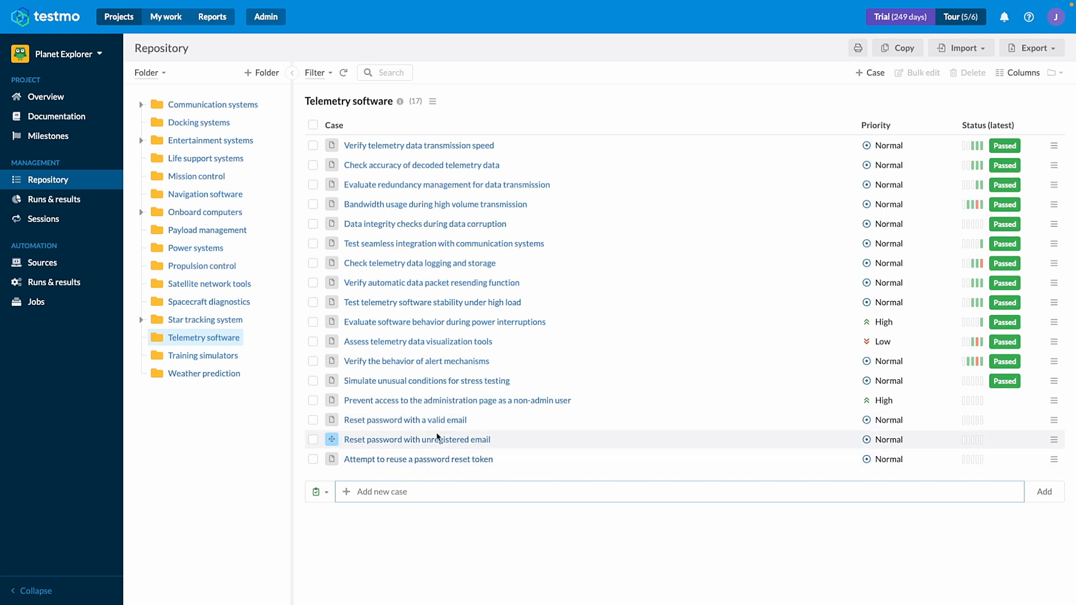
Open the details of the "Reset password with a valid email" case.
{"action": "left_click", "coordinate": [357, 422]}
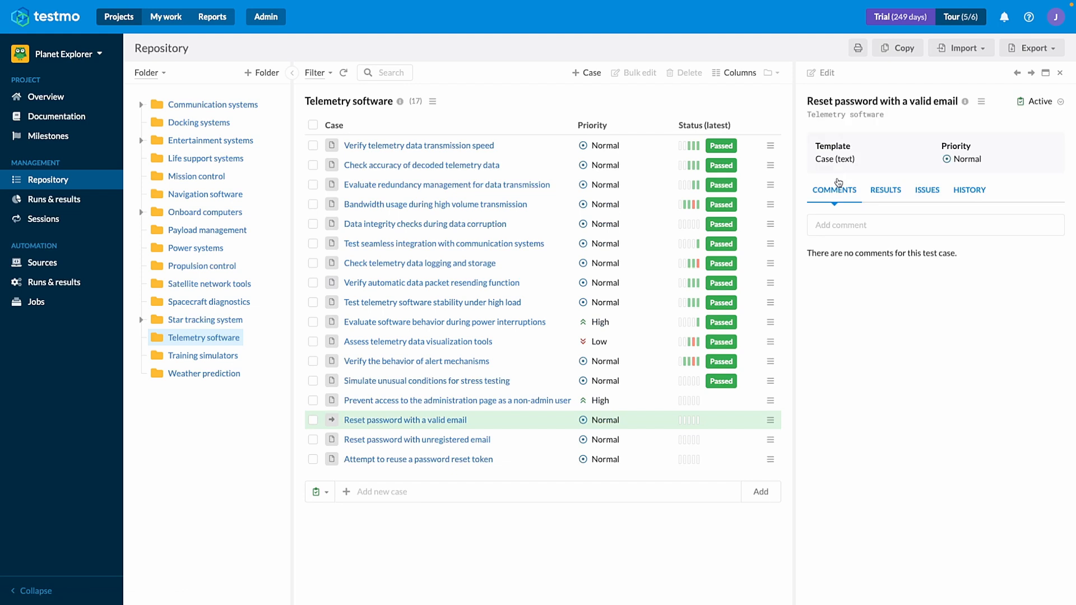